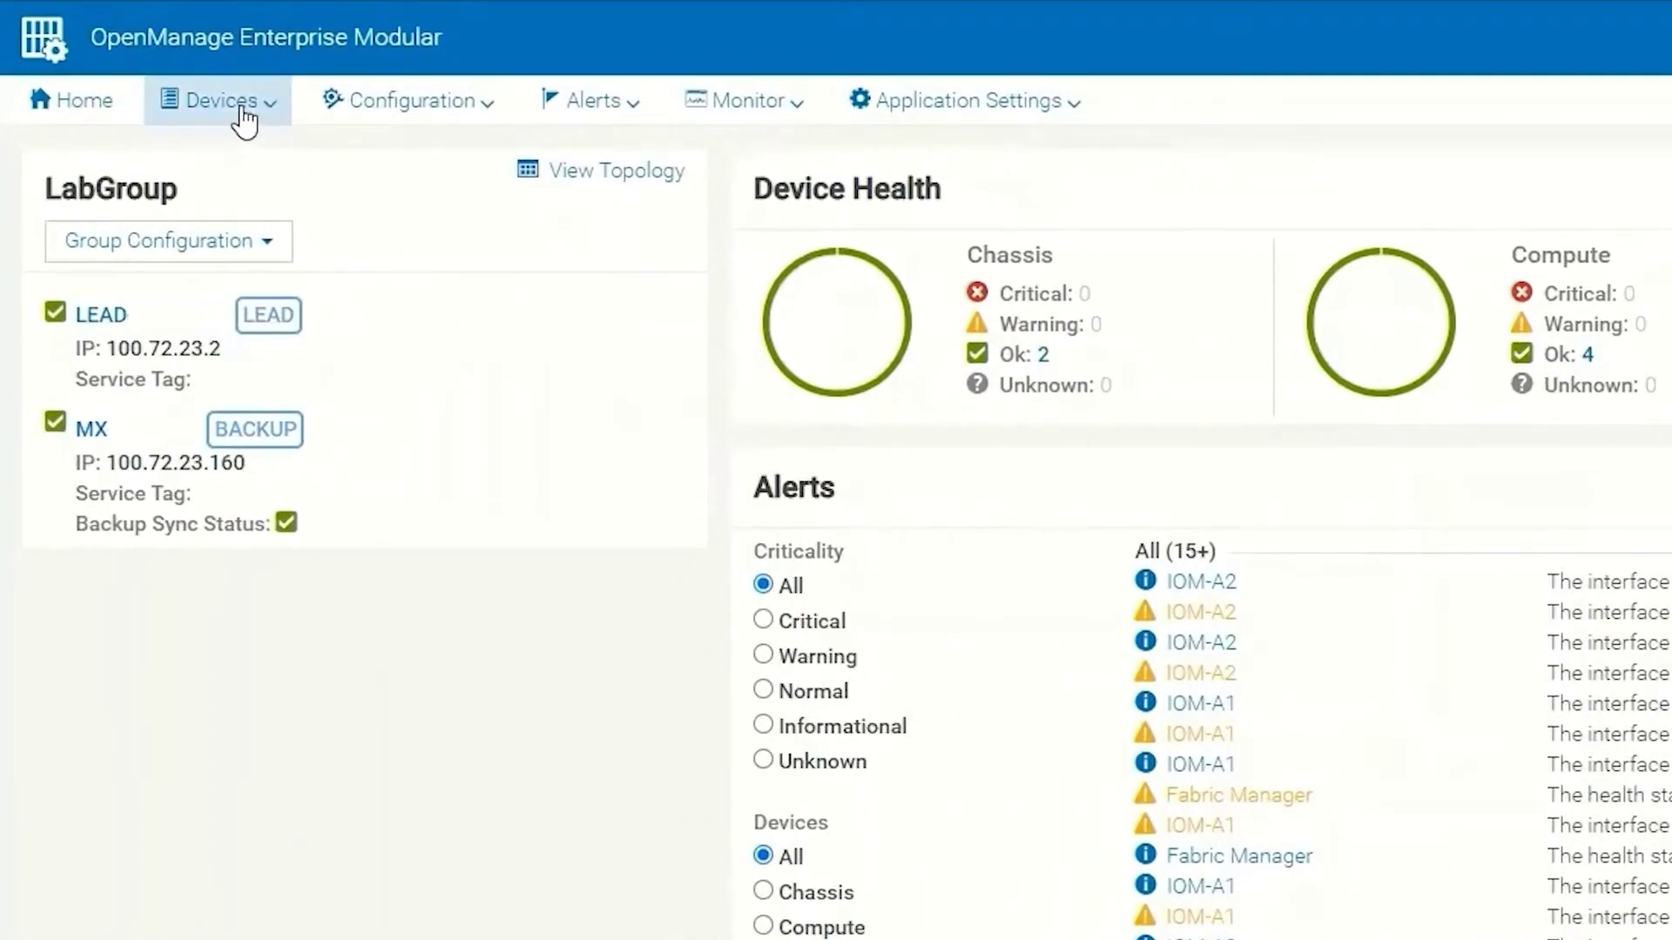
- Go to Devices > Fabric and show the SmartFabric details page with Critical status
{"action": "left_click", "coordinate": [243, 121]}
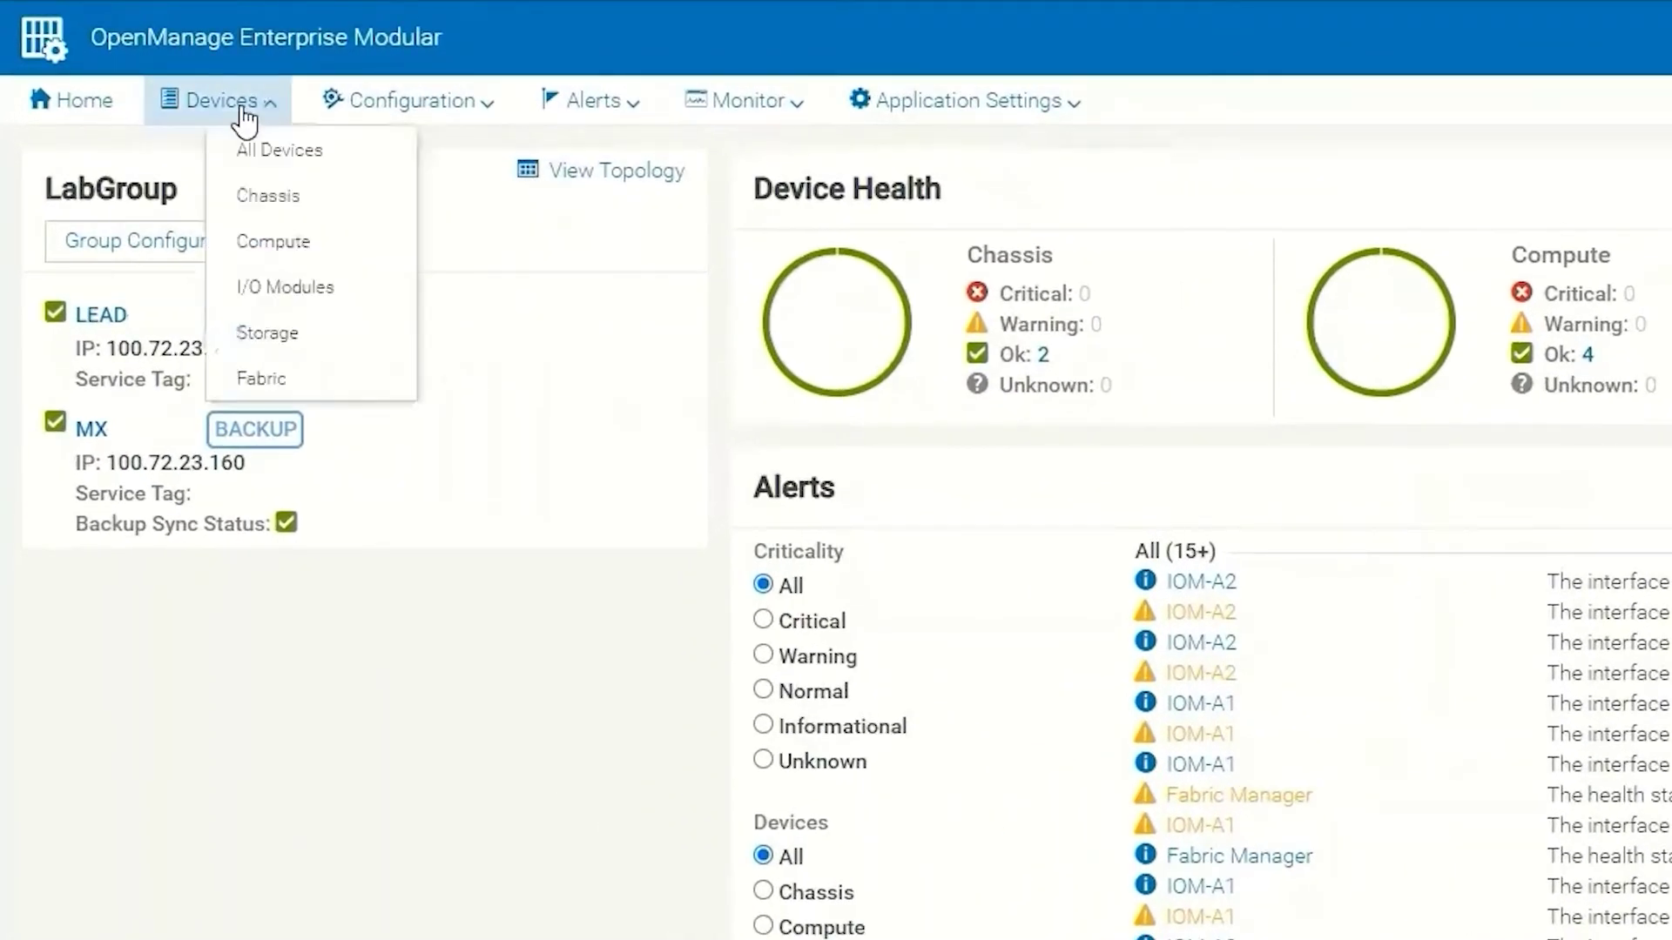
{"action": "left_click", "coordinate": [354, 379]}
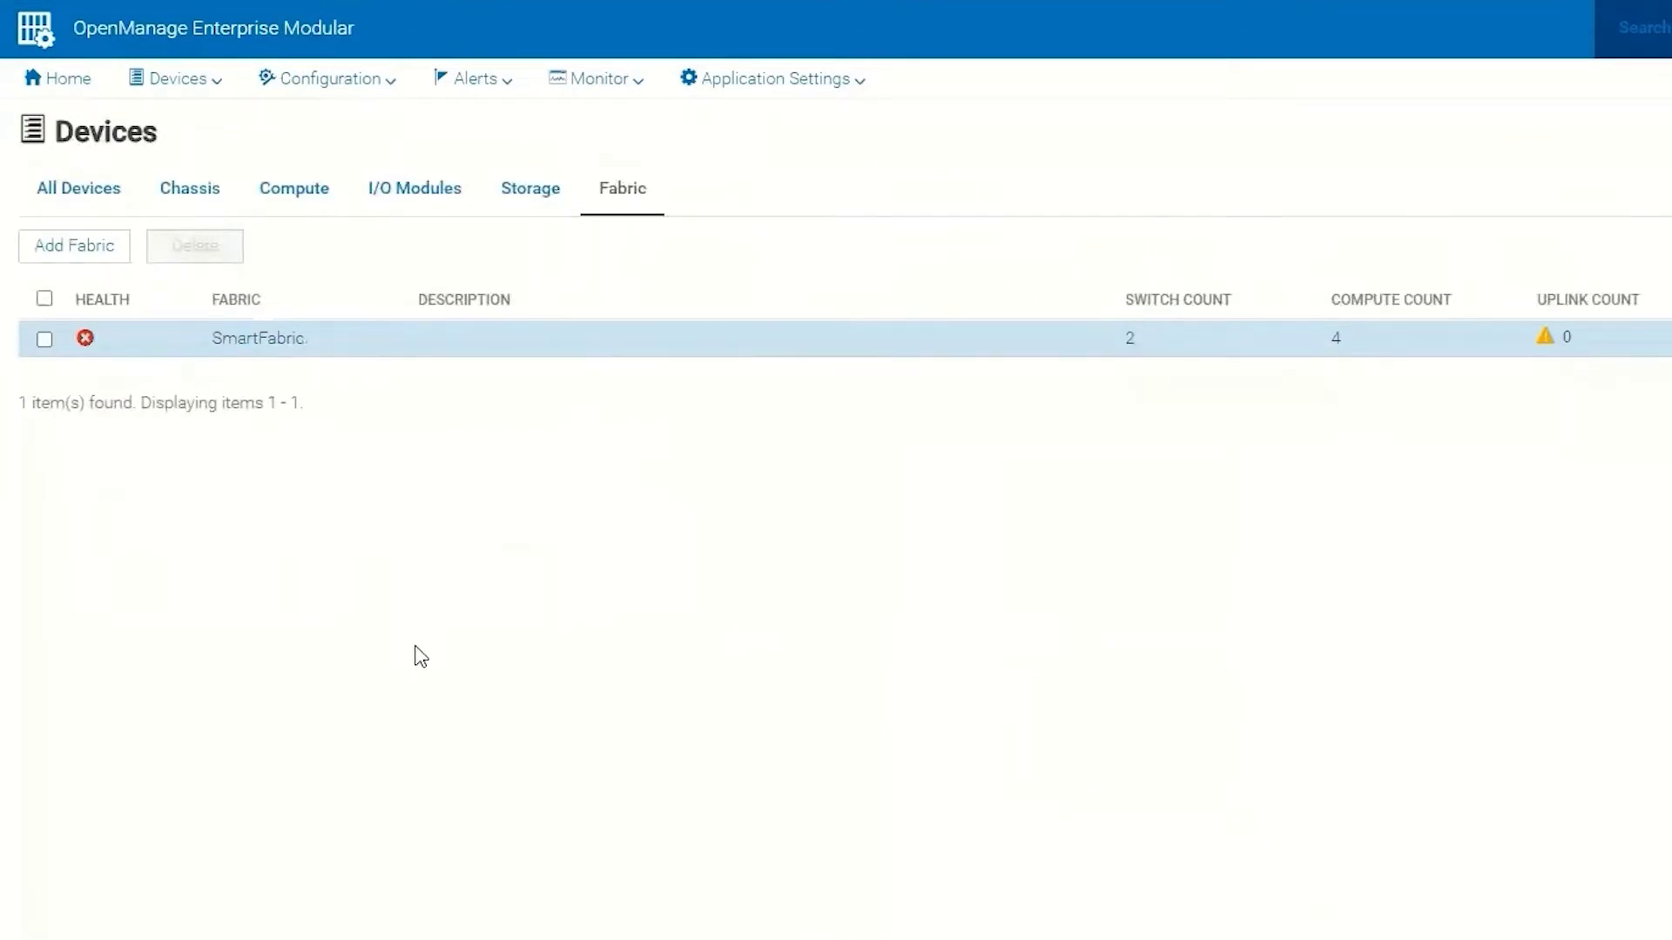
{"action": "left_click", "coordinate": [273, 336]}
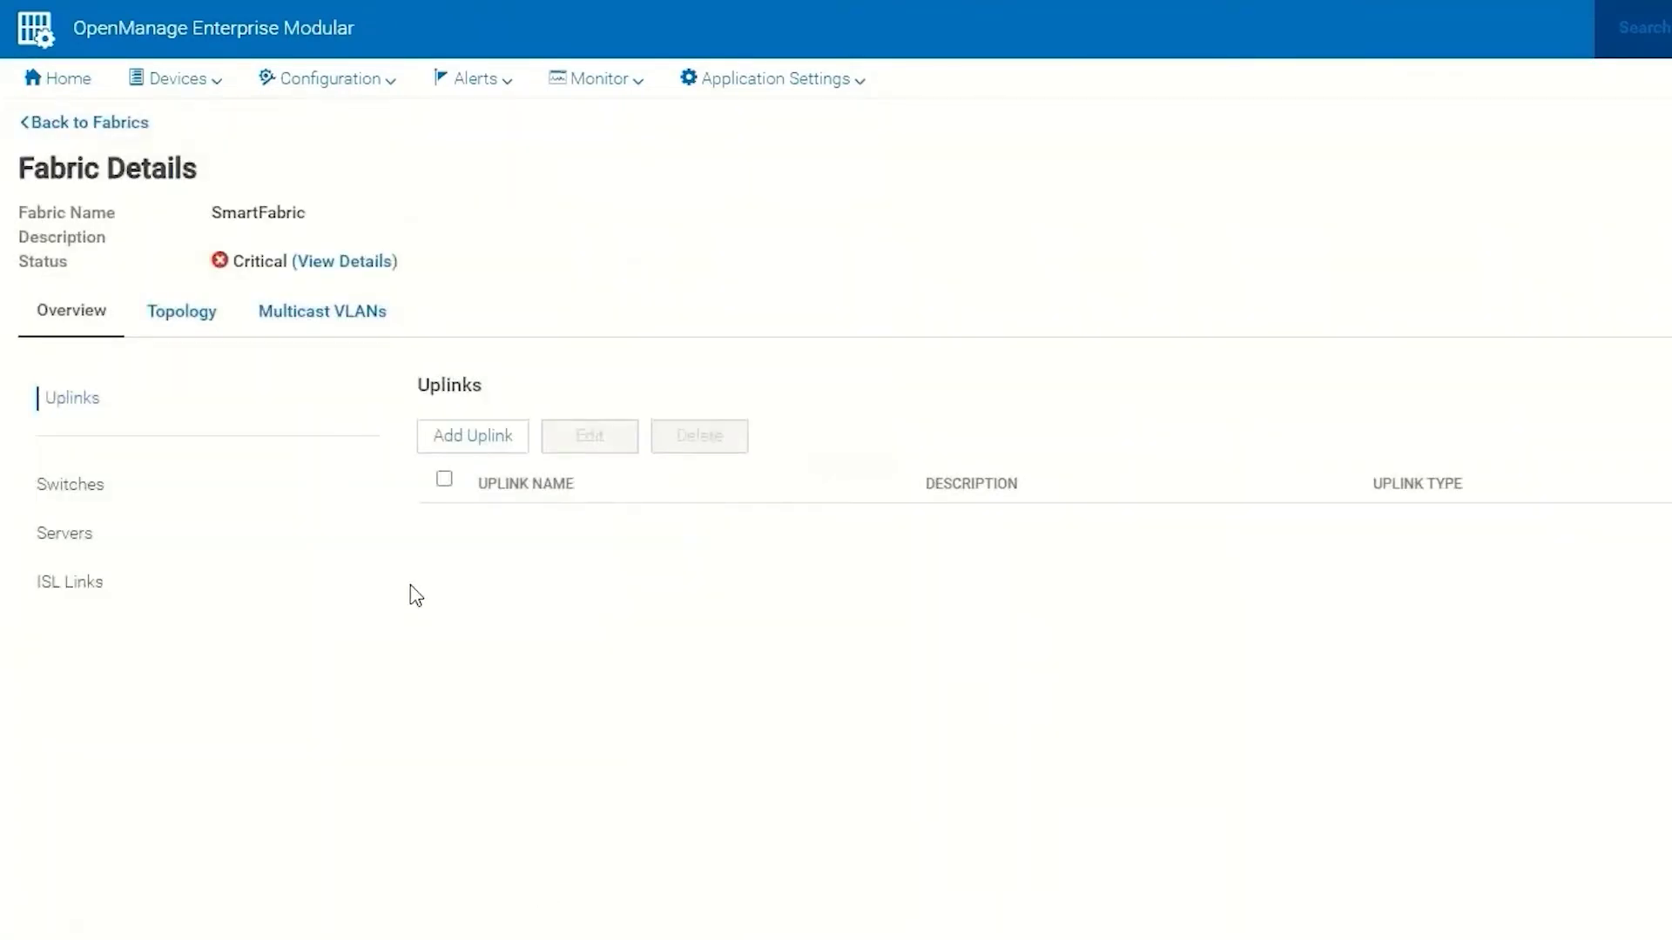
- Start a new uplink named FC Direct Attached Uplink A1 of type FC Direct Attach
{"action": "left_click", "coordinate": [452, 443]}
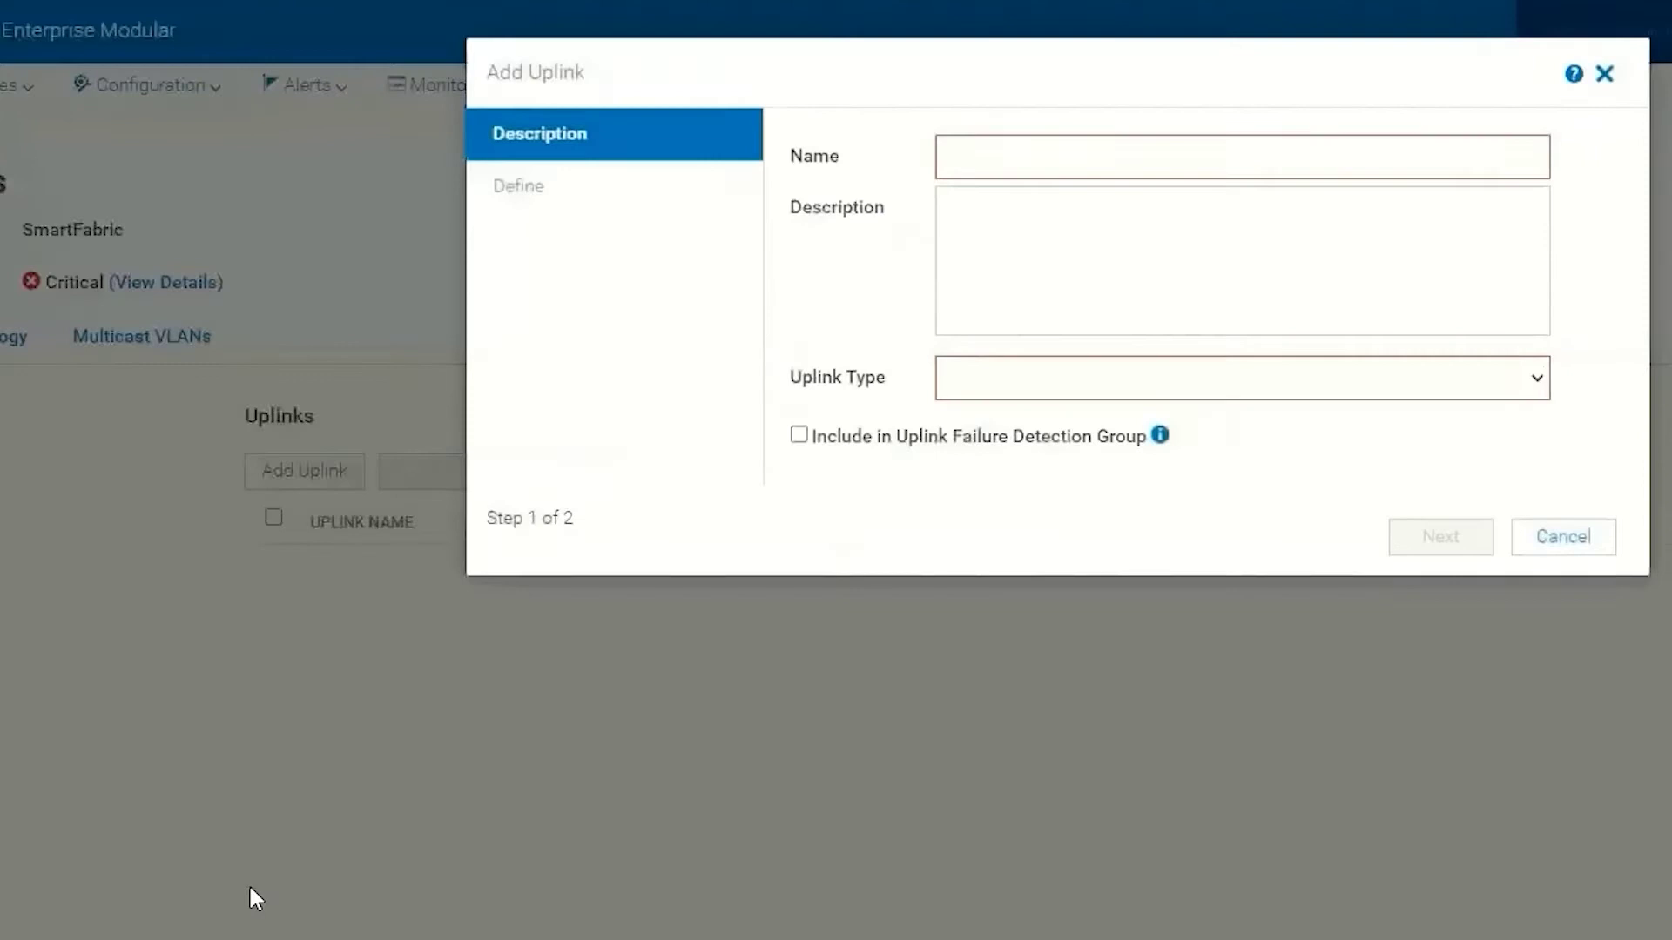
{"action": "left_click", "coordinate": [736, 182]}
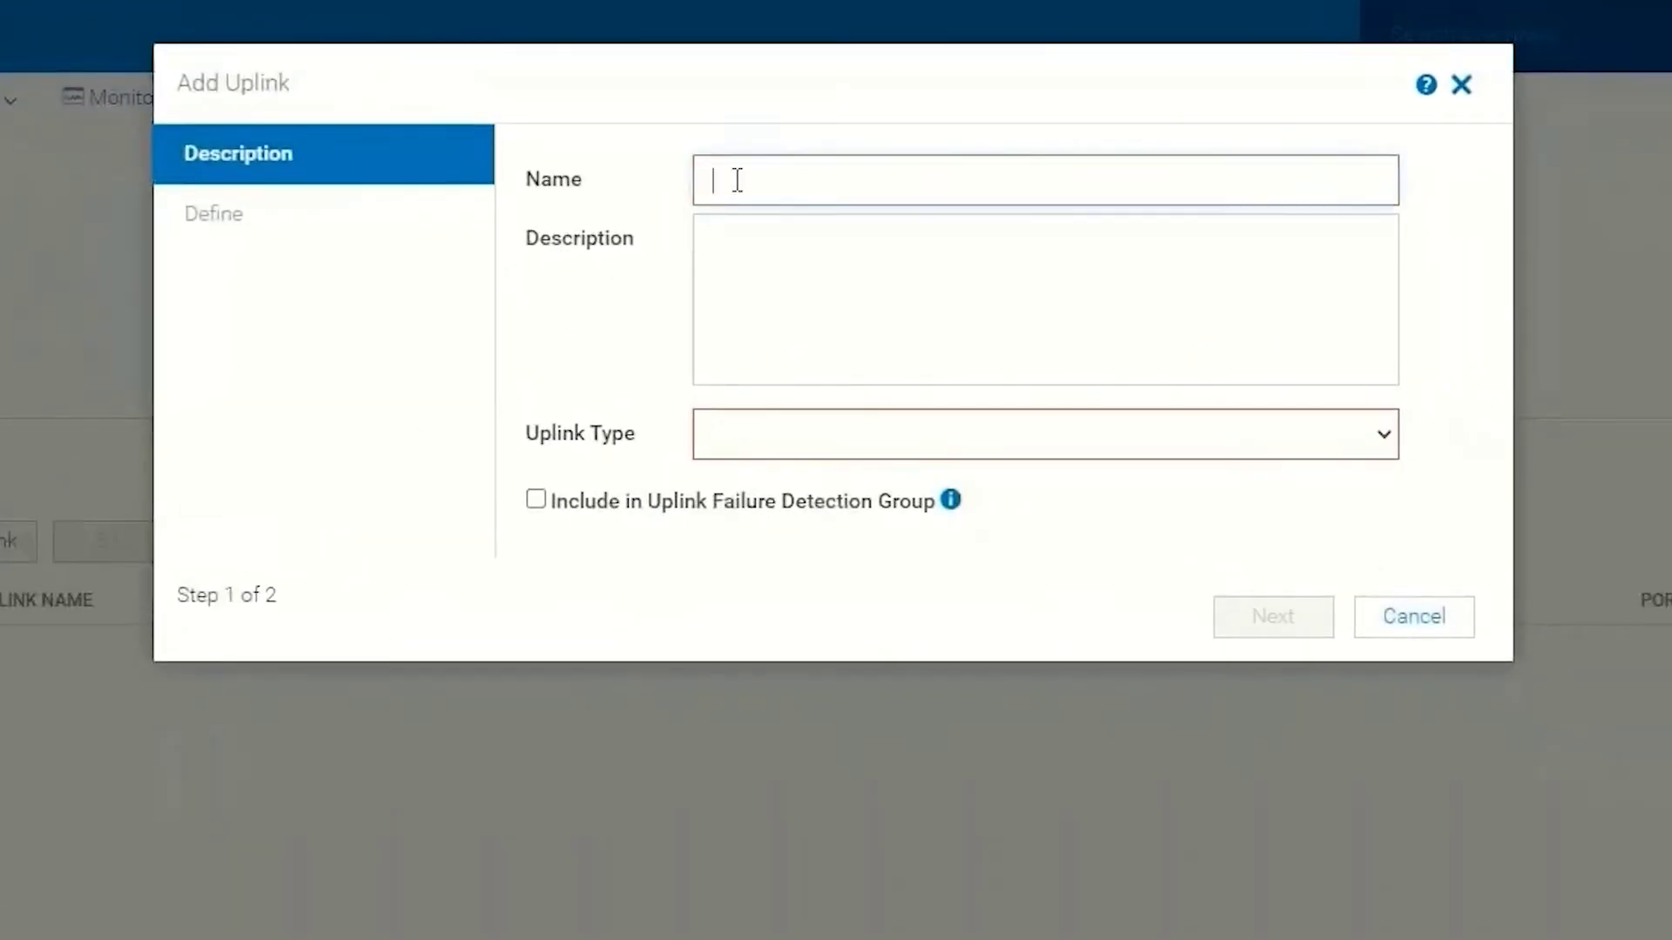
{"action": "type", "text": "FC Direct Attached Uplink A"}
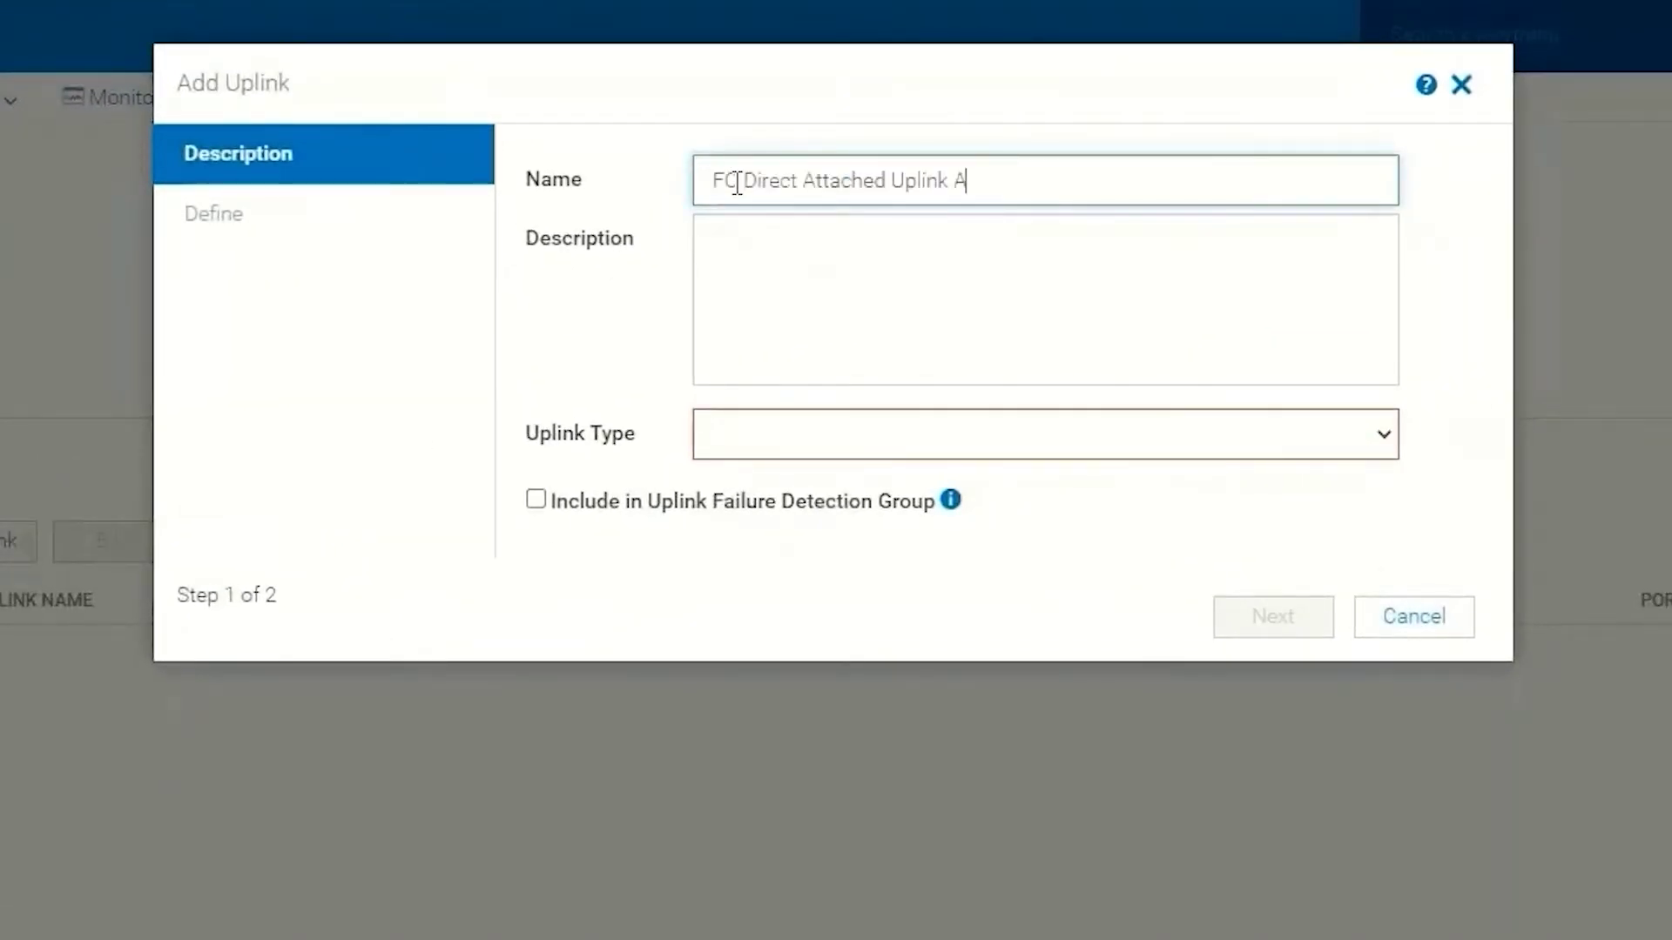
{"action": "type", "text": "1"}
{"action": "left_click", "coordinate": [1378, 444]}
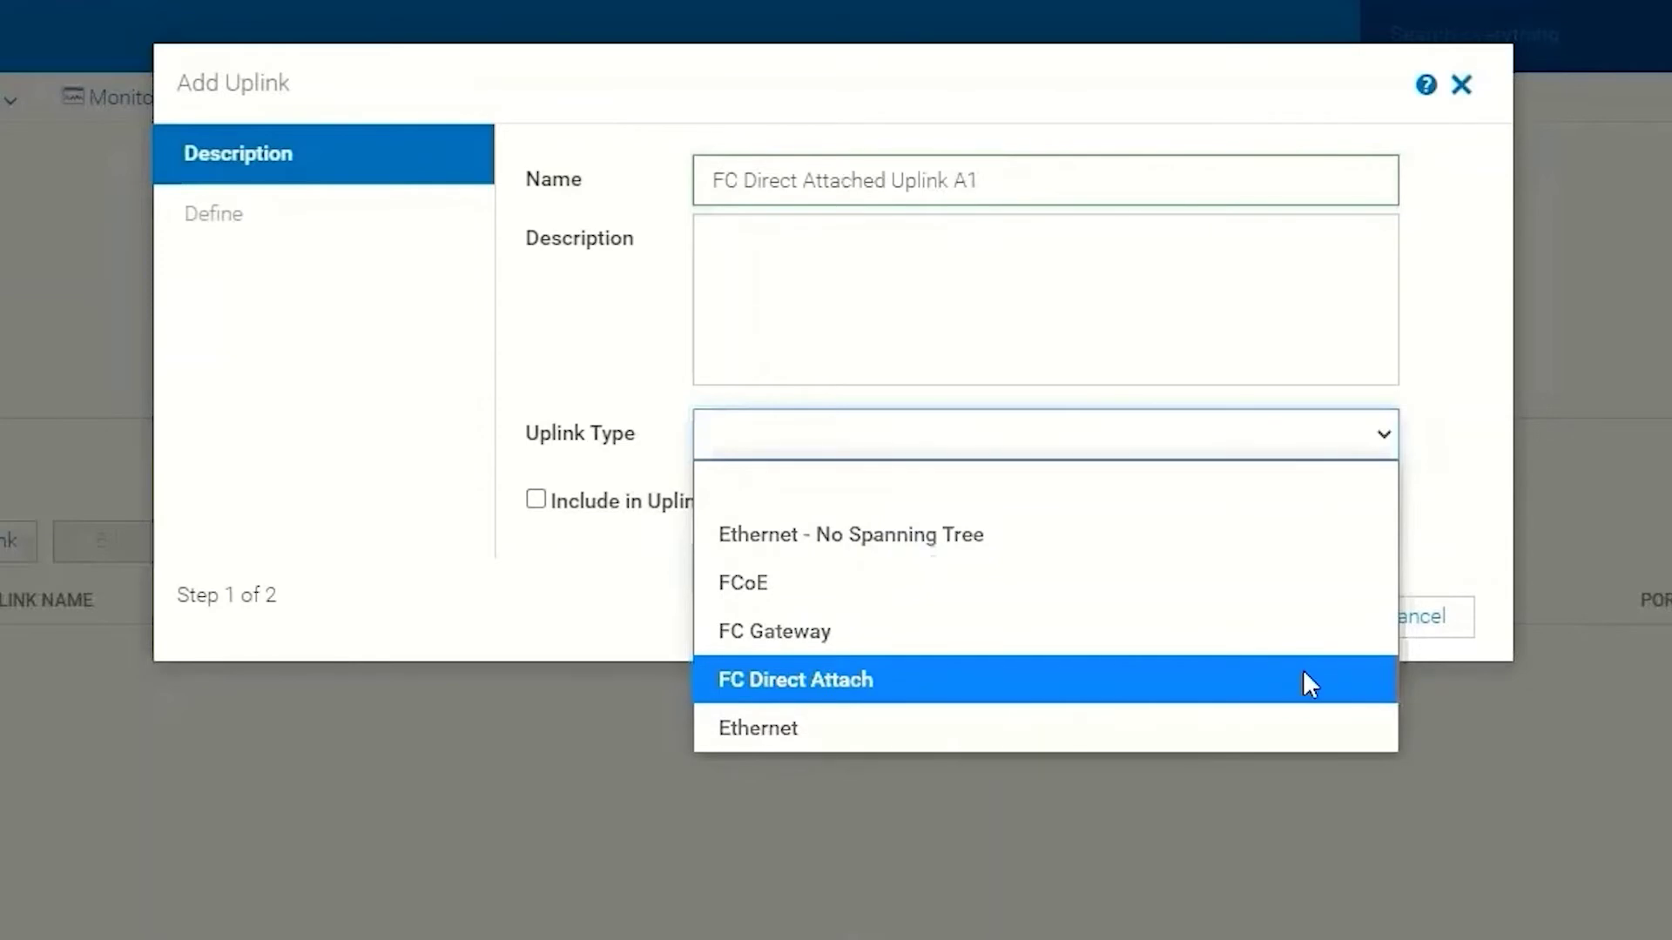
{"action": "left_click", "coordinate": [1302, 679]}
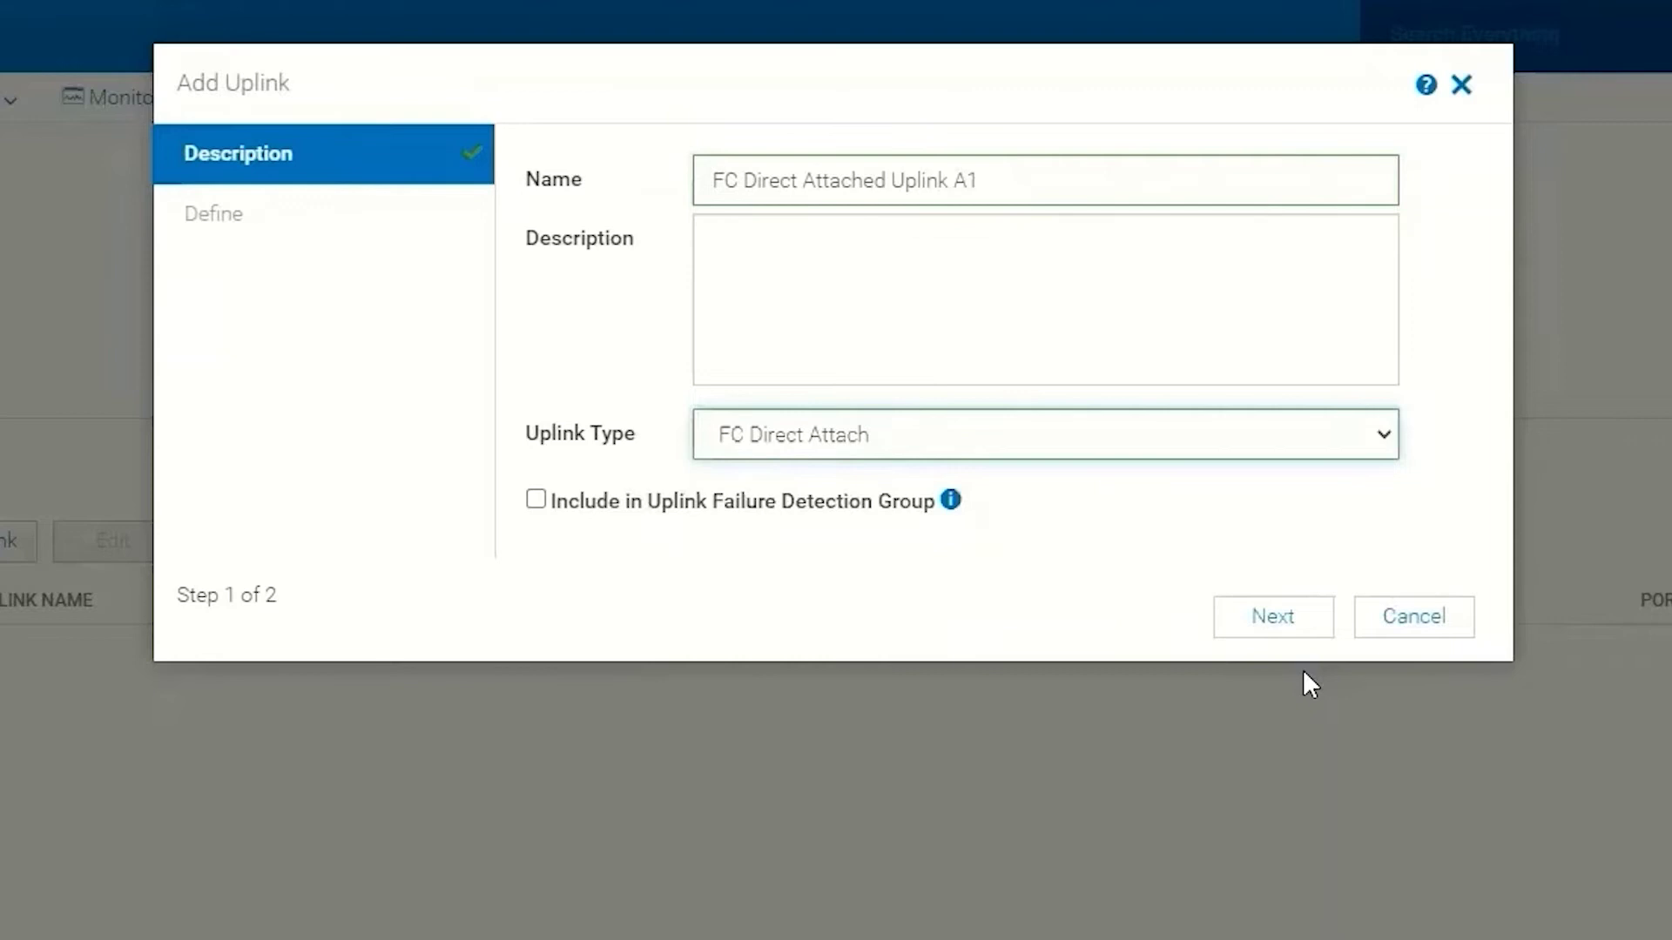
{"action": "left_click", "coordinate": [1277, 620]}
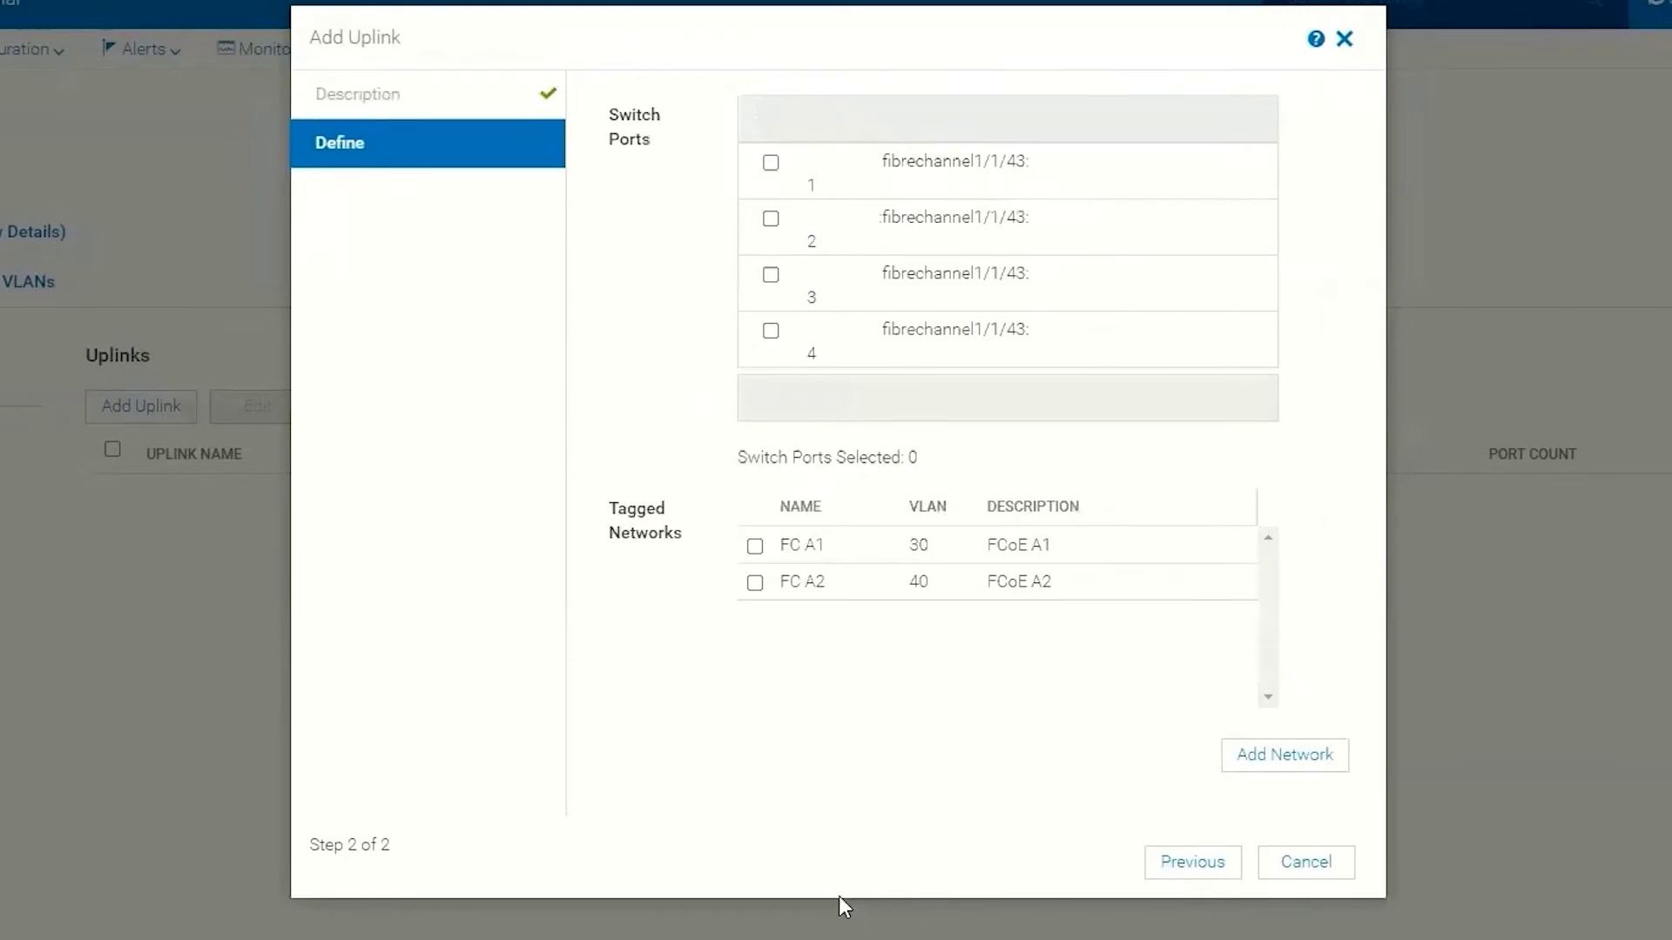
- Finish uplink A1 on switch ports 2 and 3 tagged with the FC A1 network
{"action": "left_click", "coordinate": [770, 219]}
{"action": "left_click", "coordinate": [770, 275]}
{"action": "left_click", "coordinate": [754, 549]}
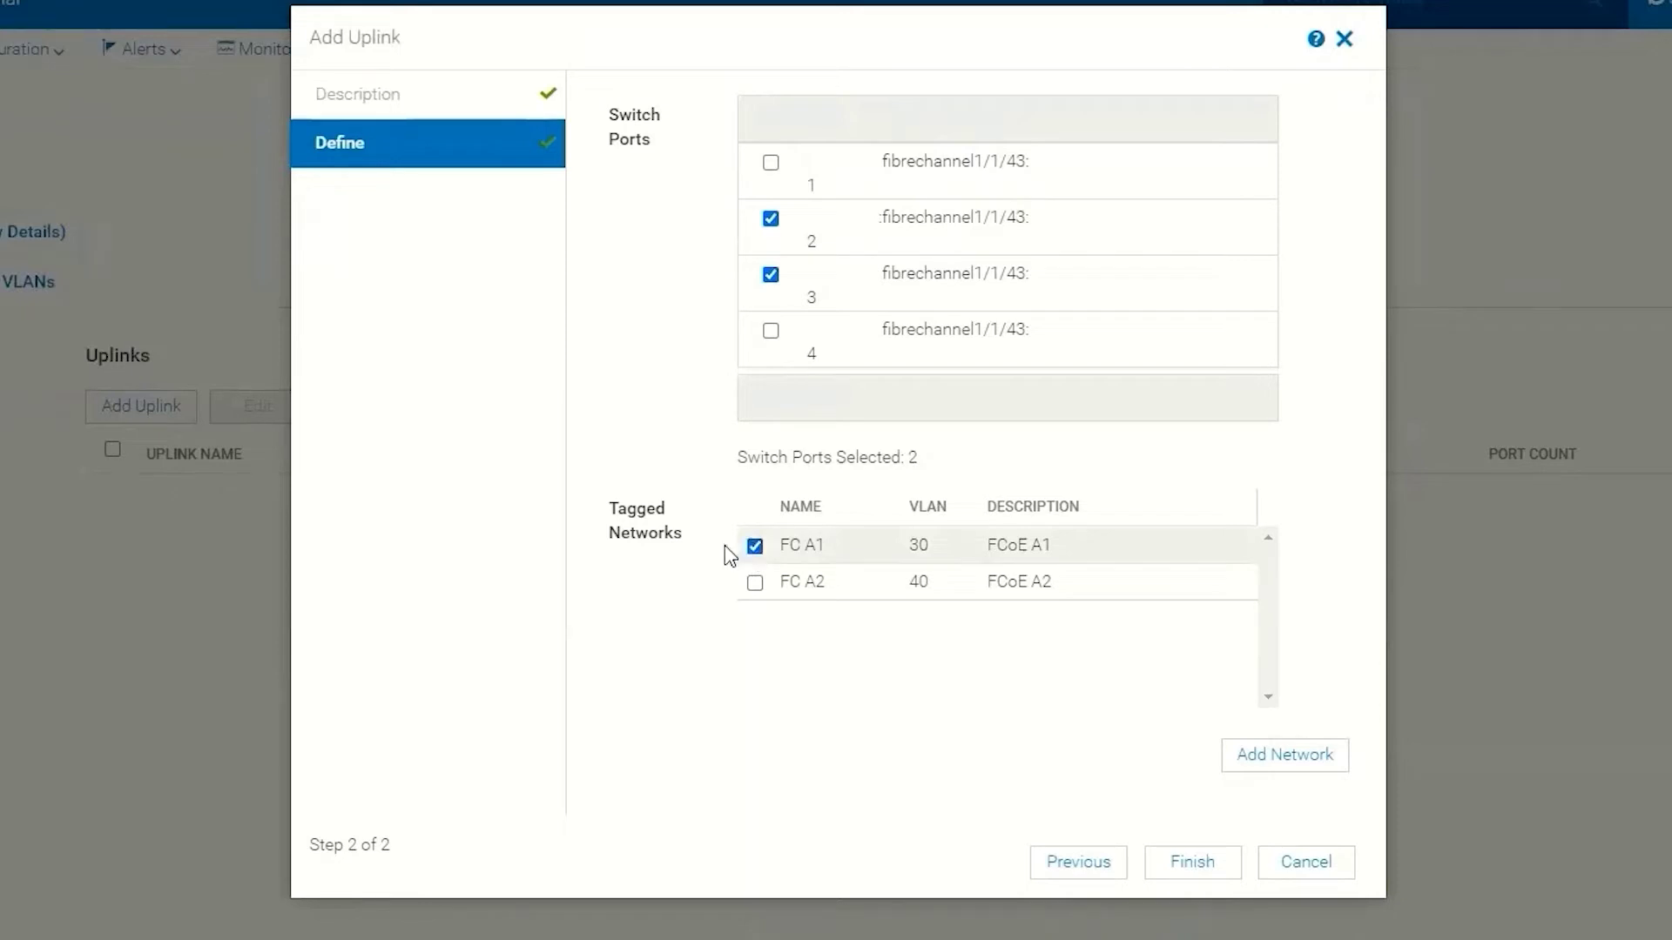
{"action": "left_click", "coordinate": [1179, 867]}
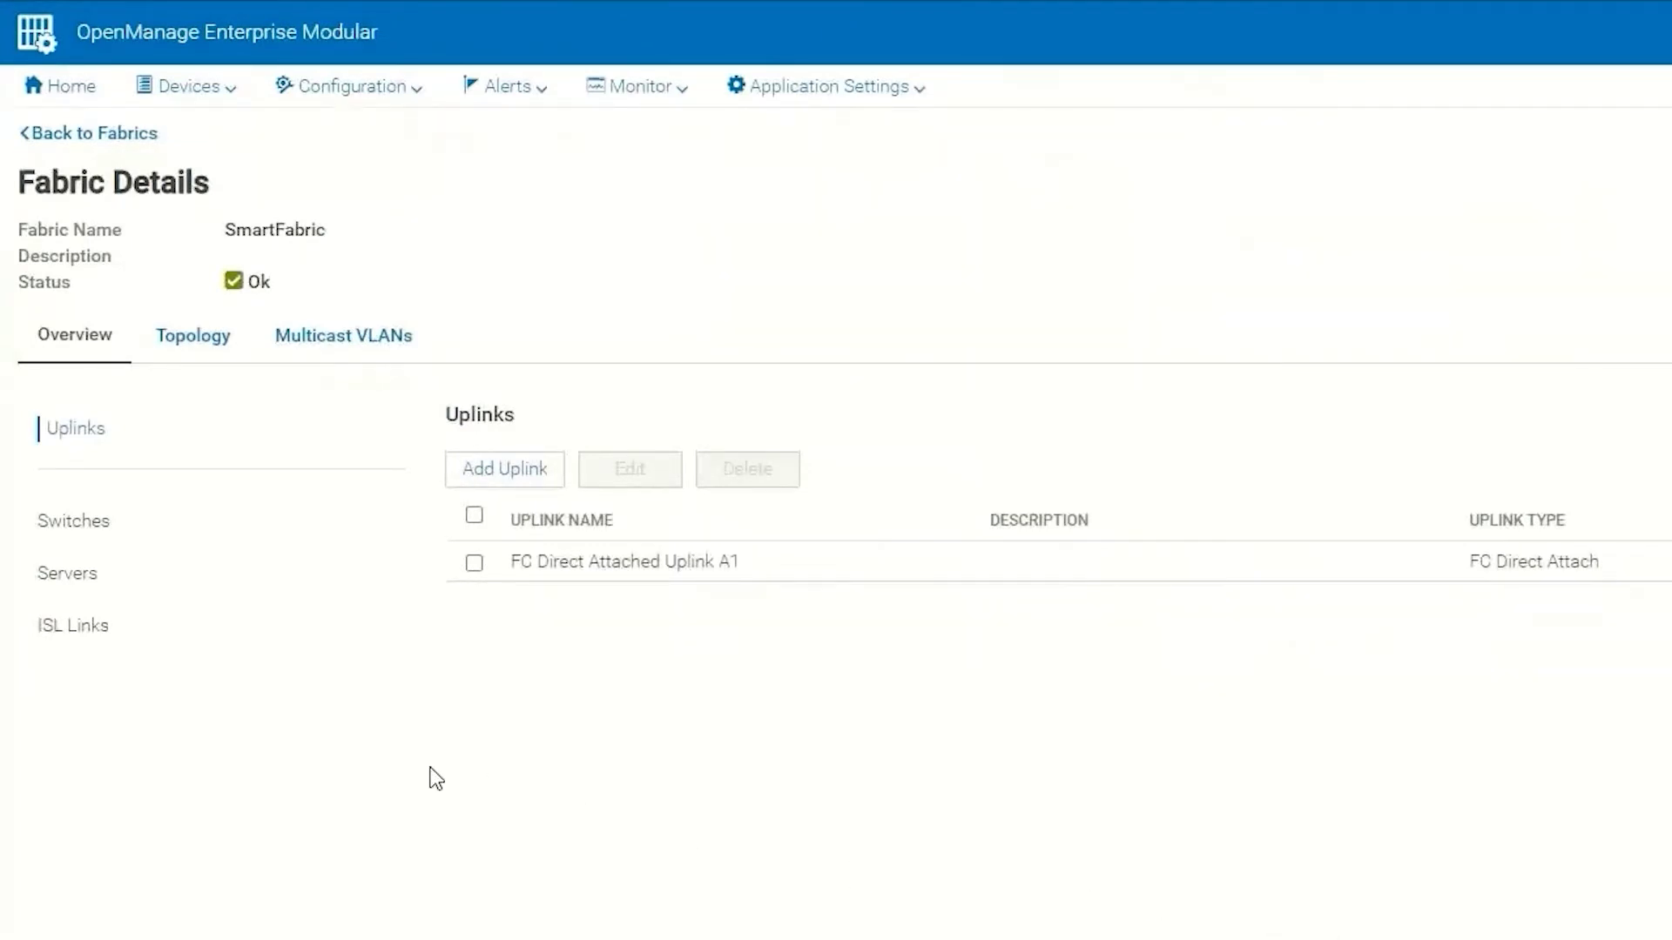
- Start a second uplink named FC Direct Attached Uplink A2 of type FC Direct Attach
{"action": "left_click", "coordinate": [477, 470]}
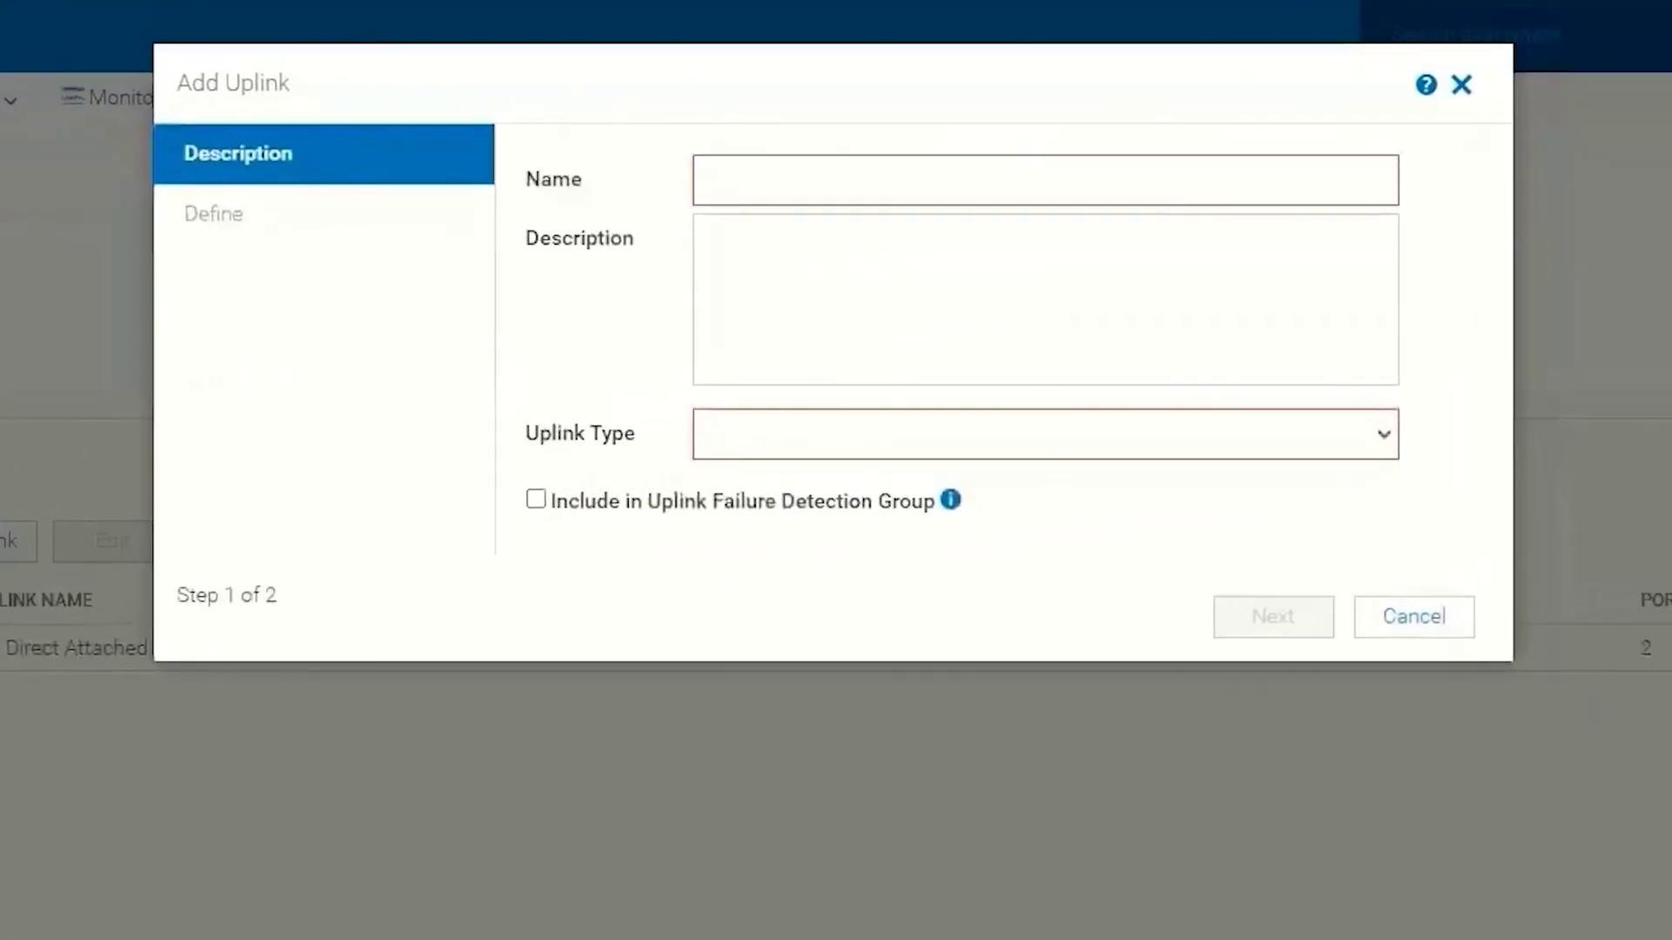
{"action": "left_click", "coordinate": [757, 178]}
{"action": "type", "text": "FC Direct Attached Uplink A"}
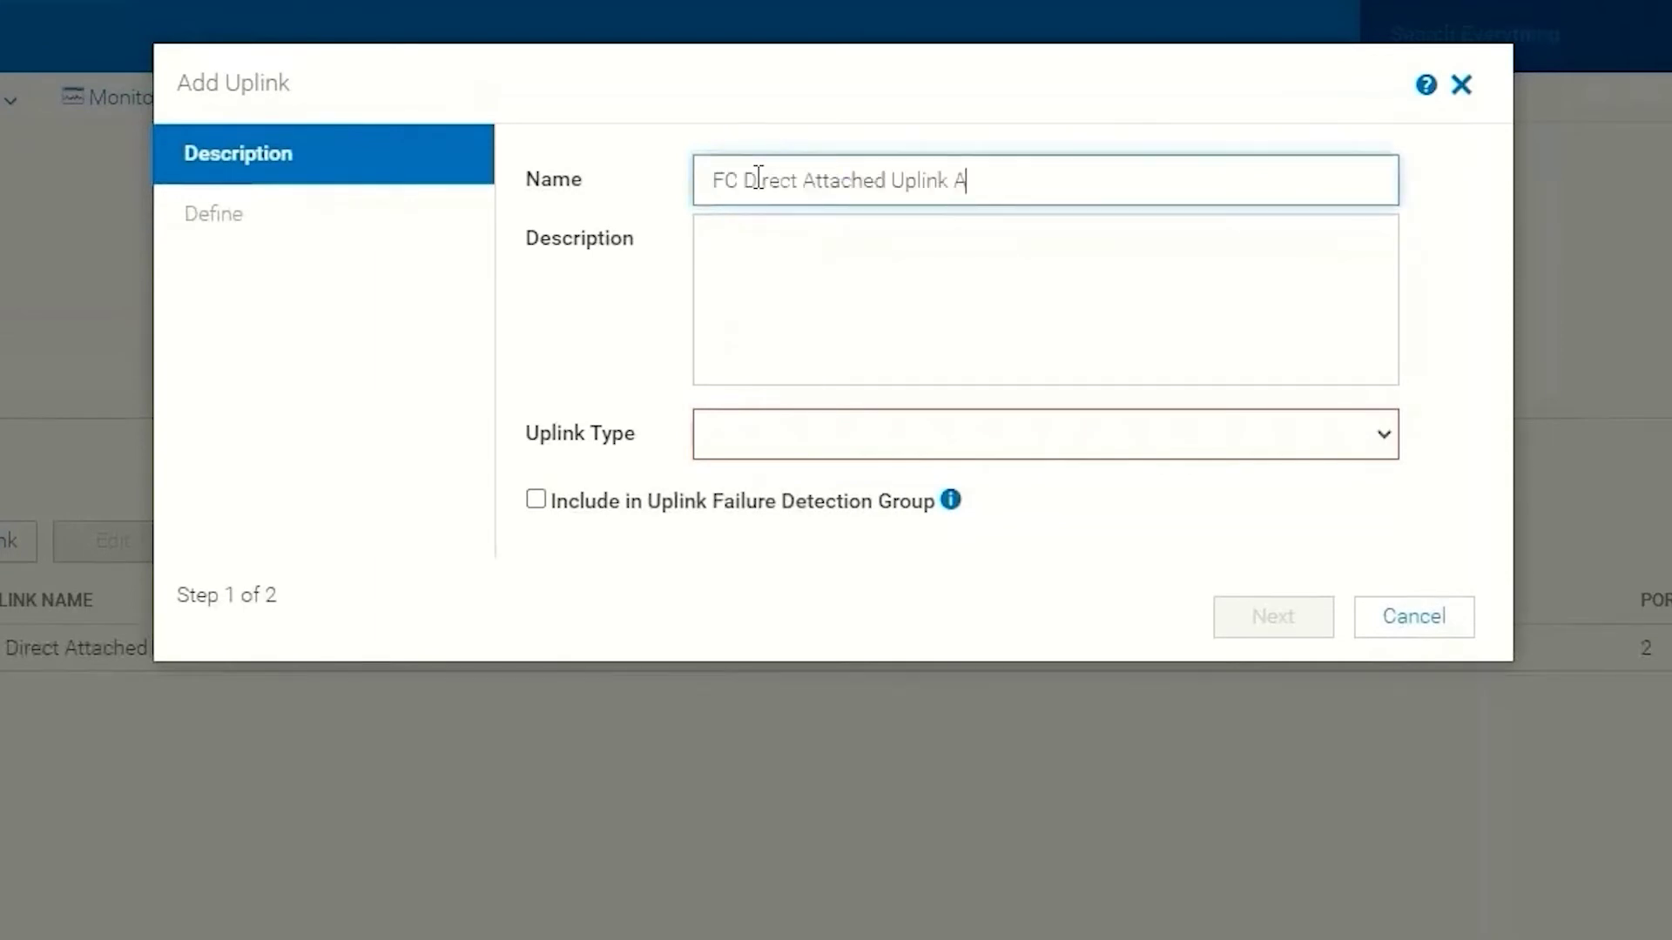
{"action": "type", "text": "2"}
{"action": "left_click", "coordinate": [1382, 439]}
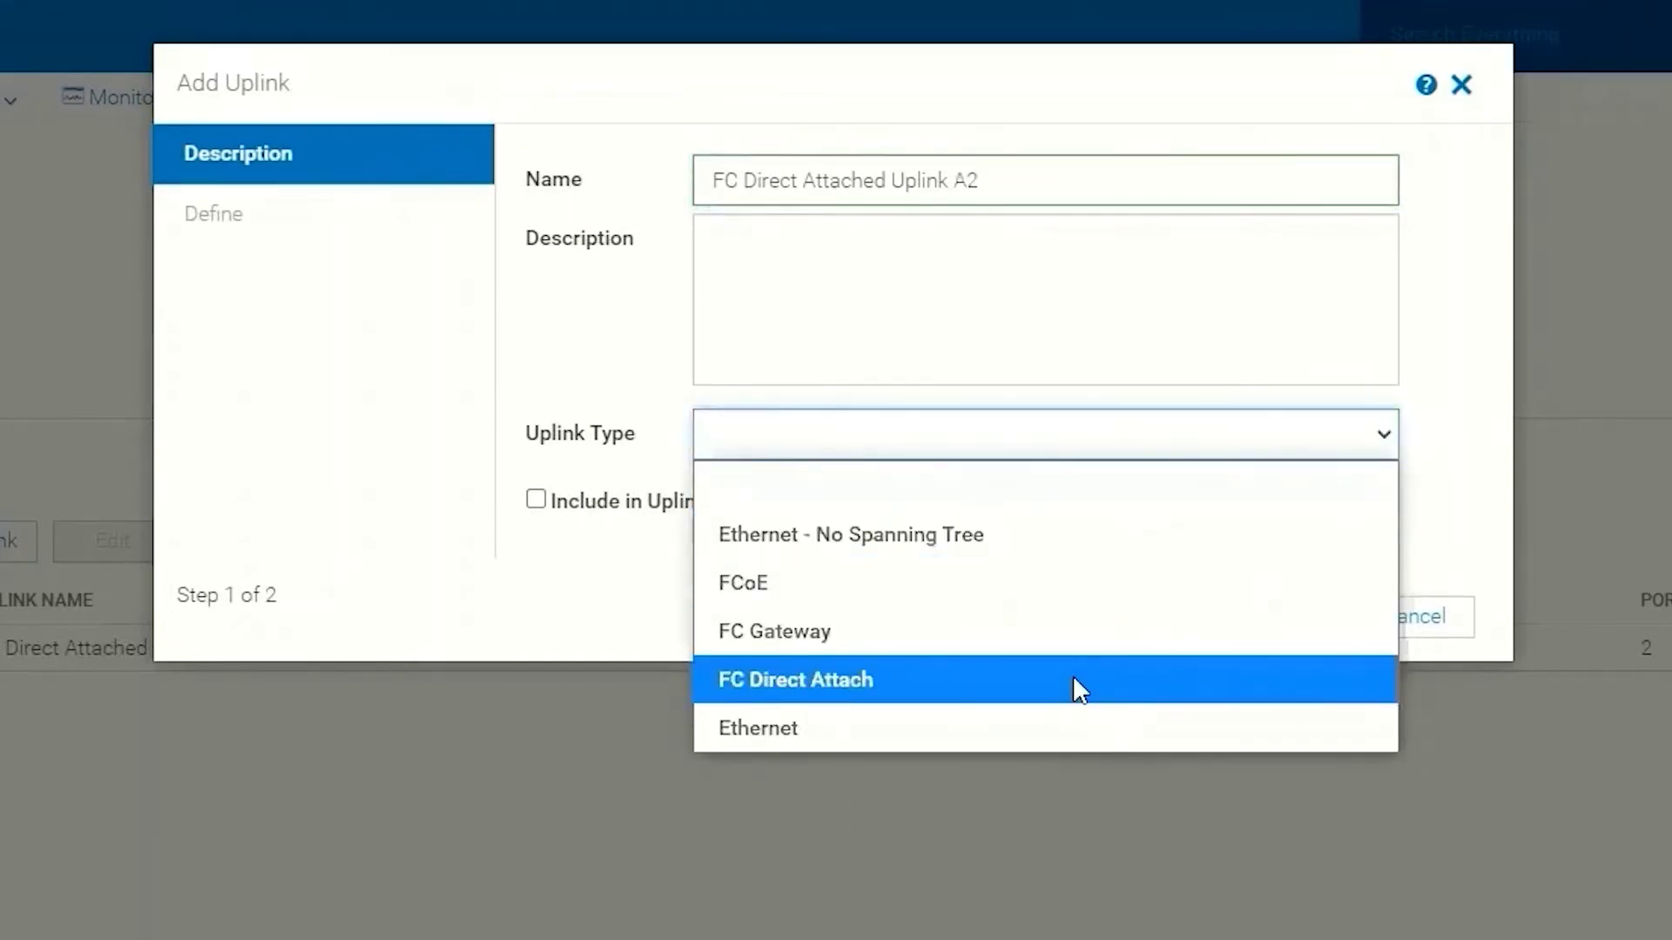
{"action": "left_click", "coordinate": [1072, 680]}
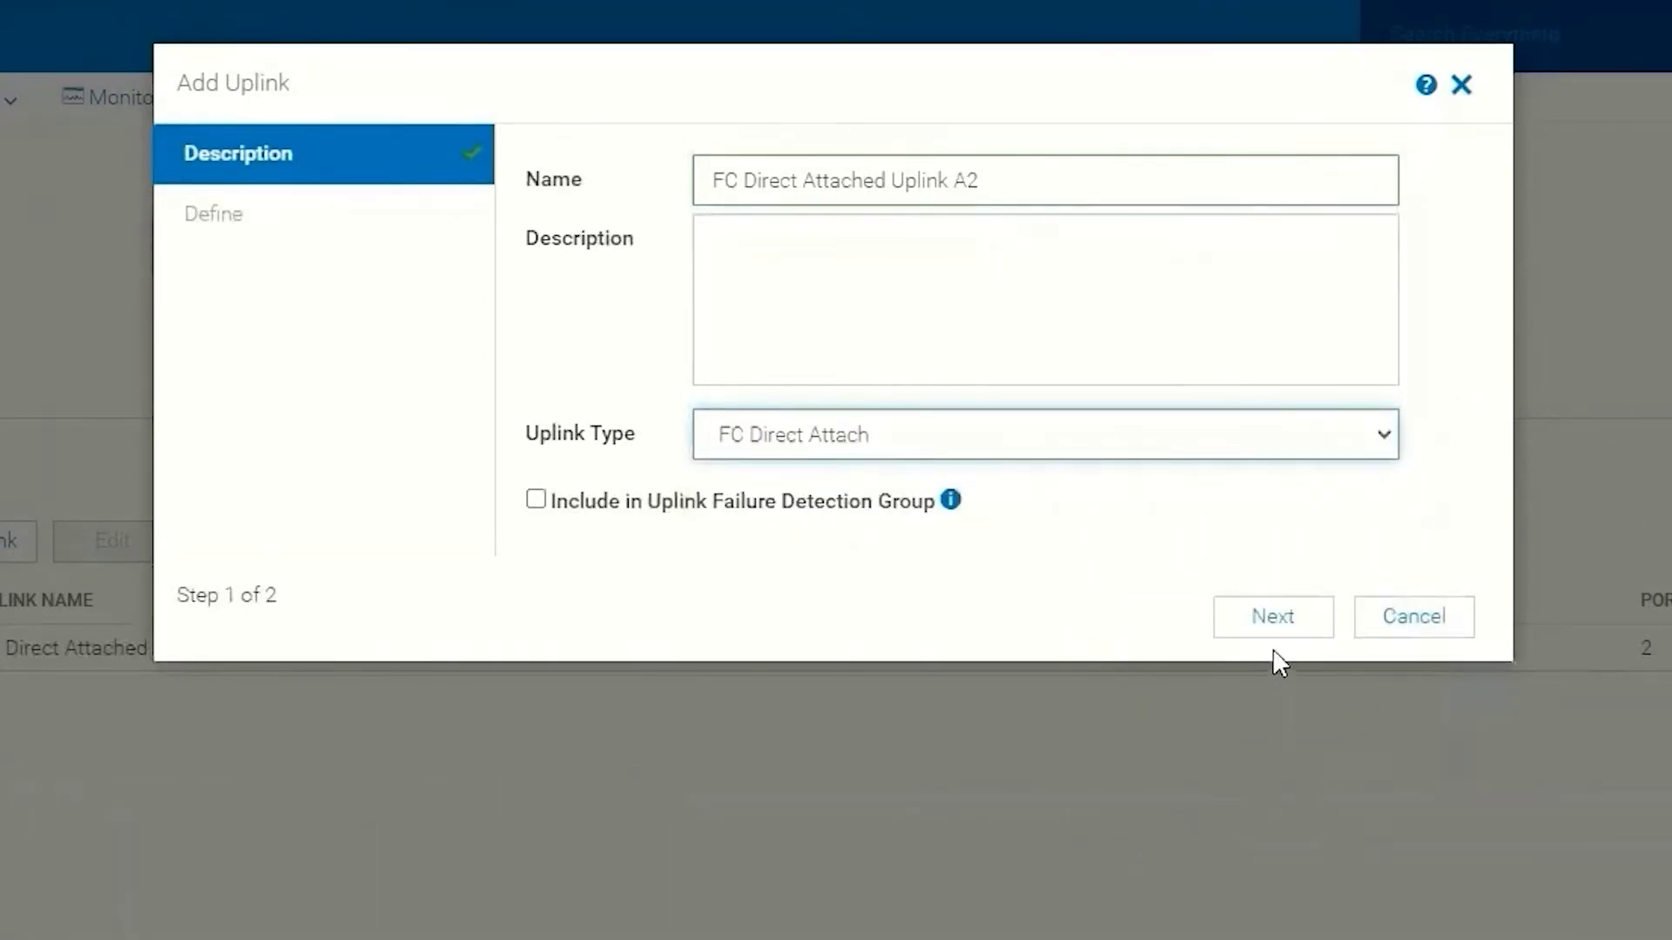
{"action": "left_click", "coordinate": [1274, 617]}
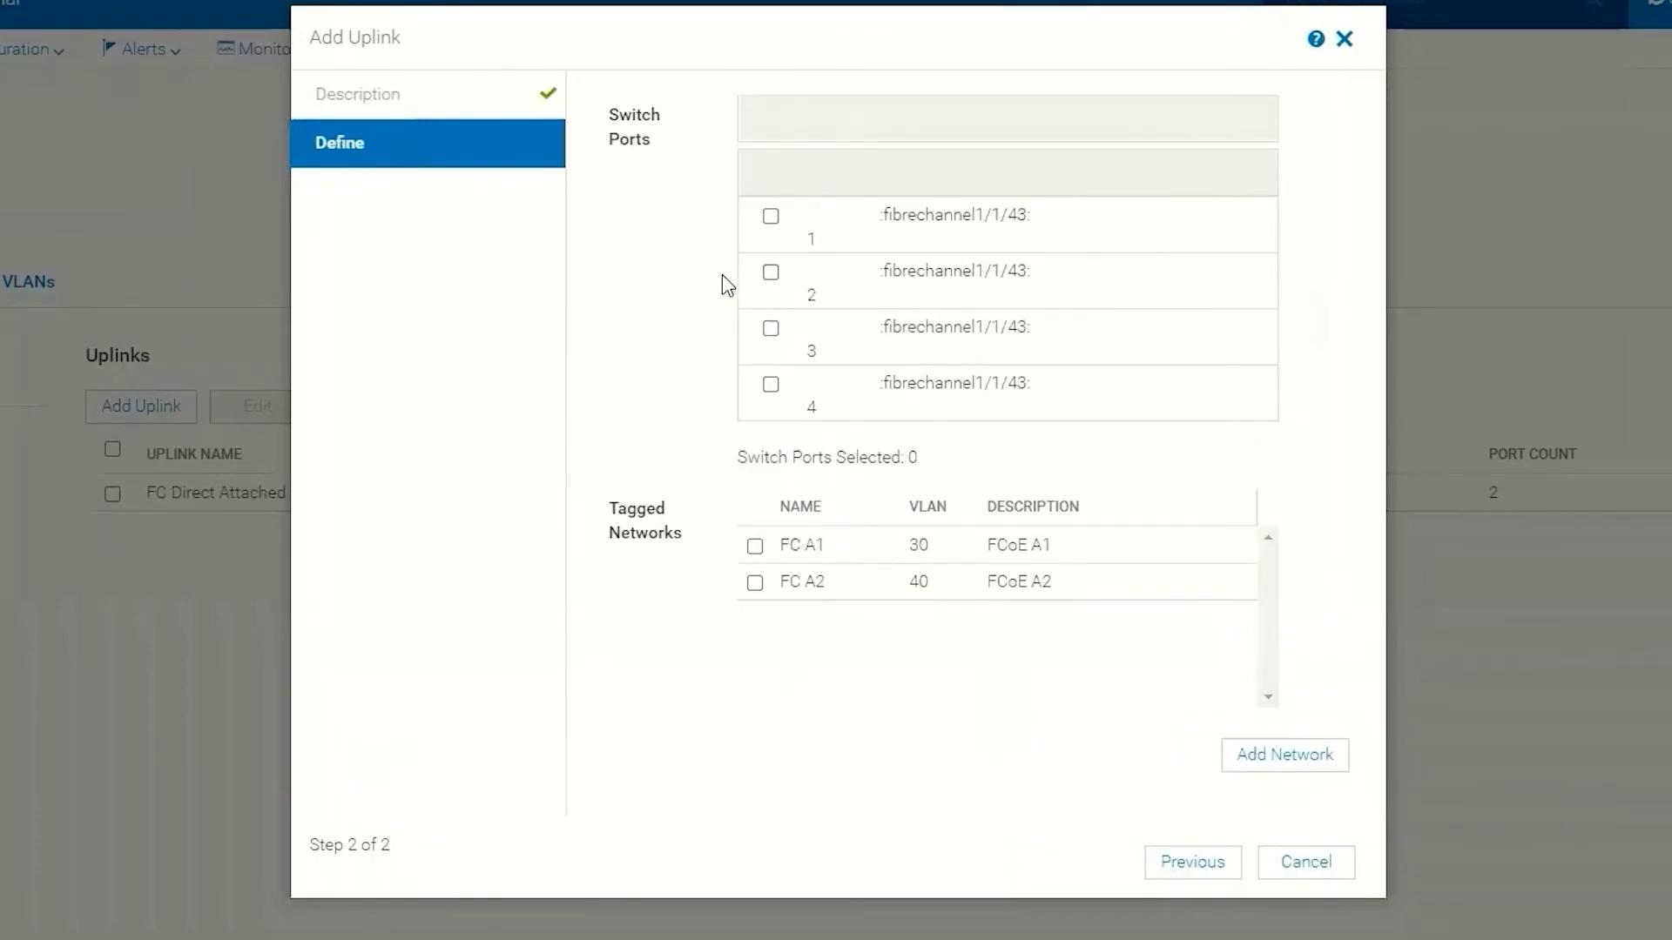
- Finish uplink A2 on switch ports 2 and 3 tagged with the FC A2 network
{"action": "left_click", "coordinate": [772, 272]}
{"action": "left_click", "coordinate": [772, 329]}
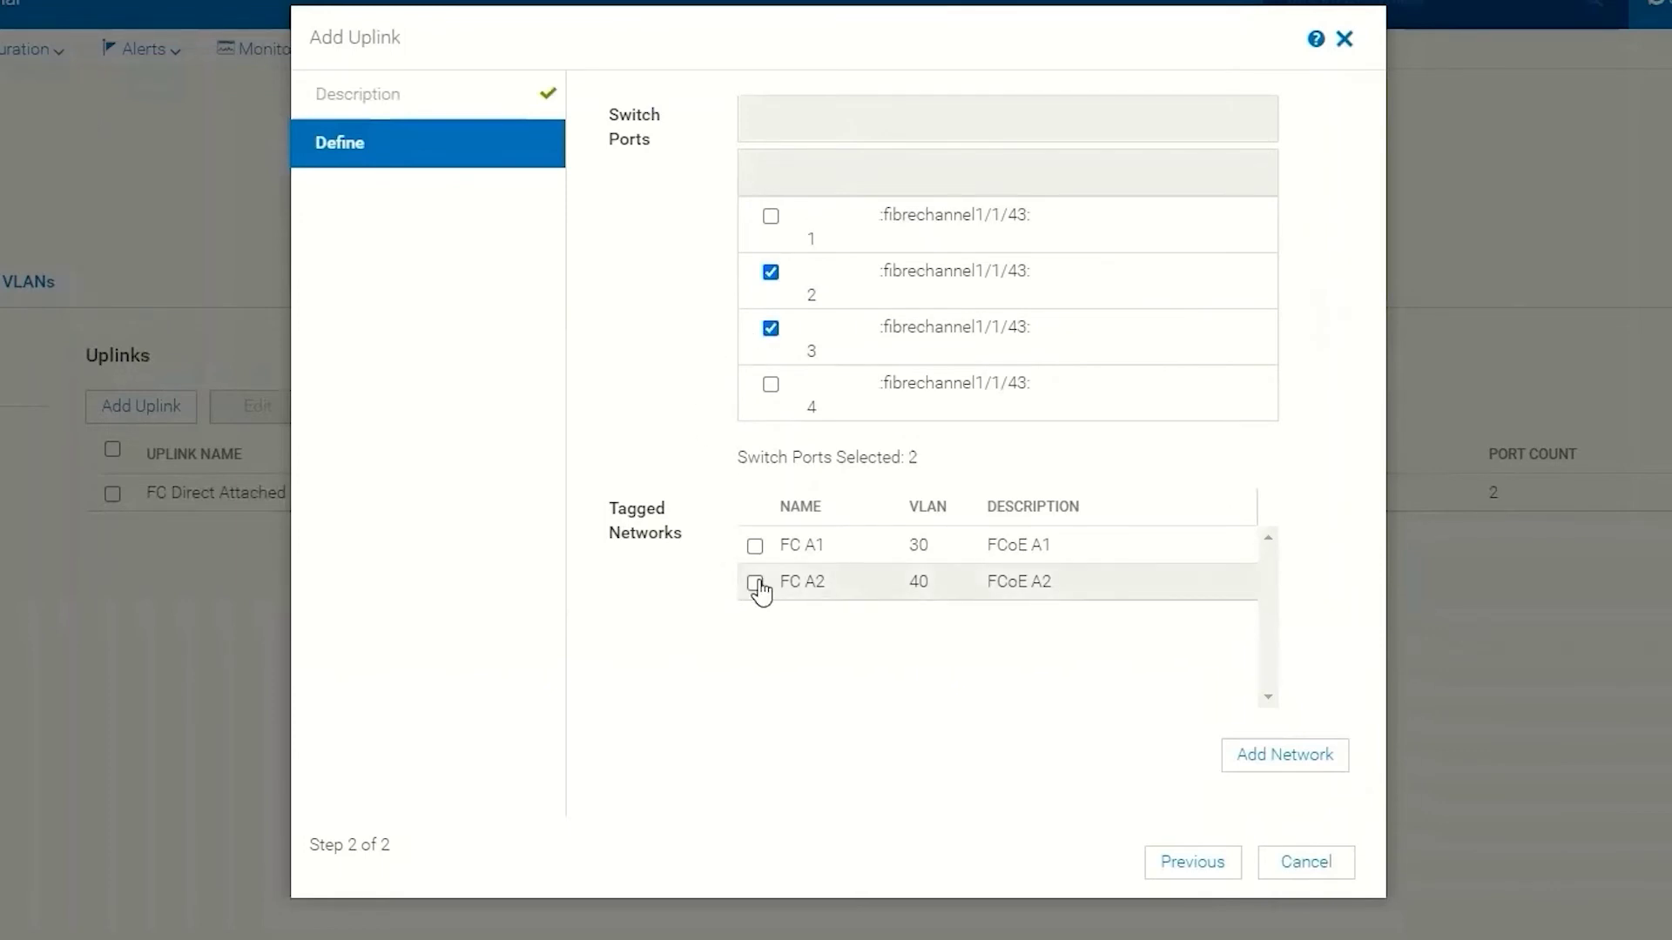
{"action": "left_click", "coordinate": [757, 584]}
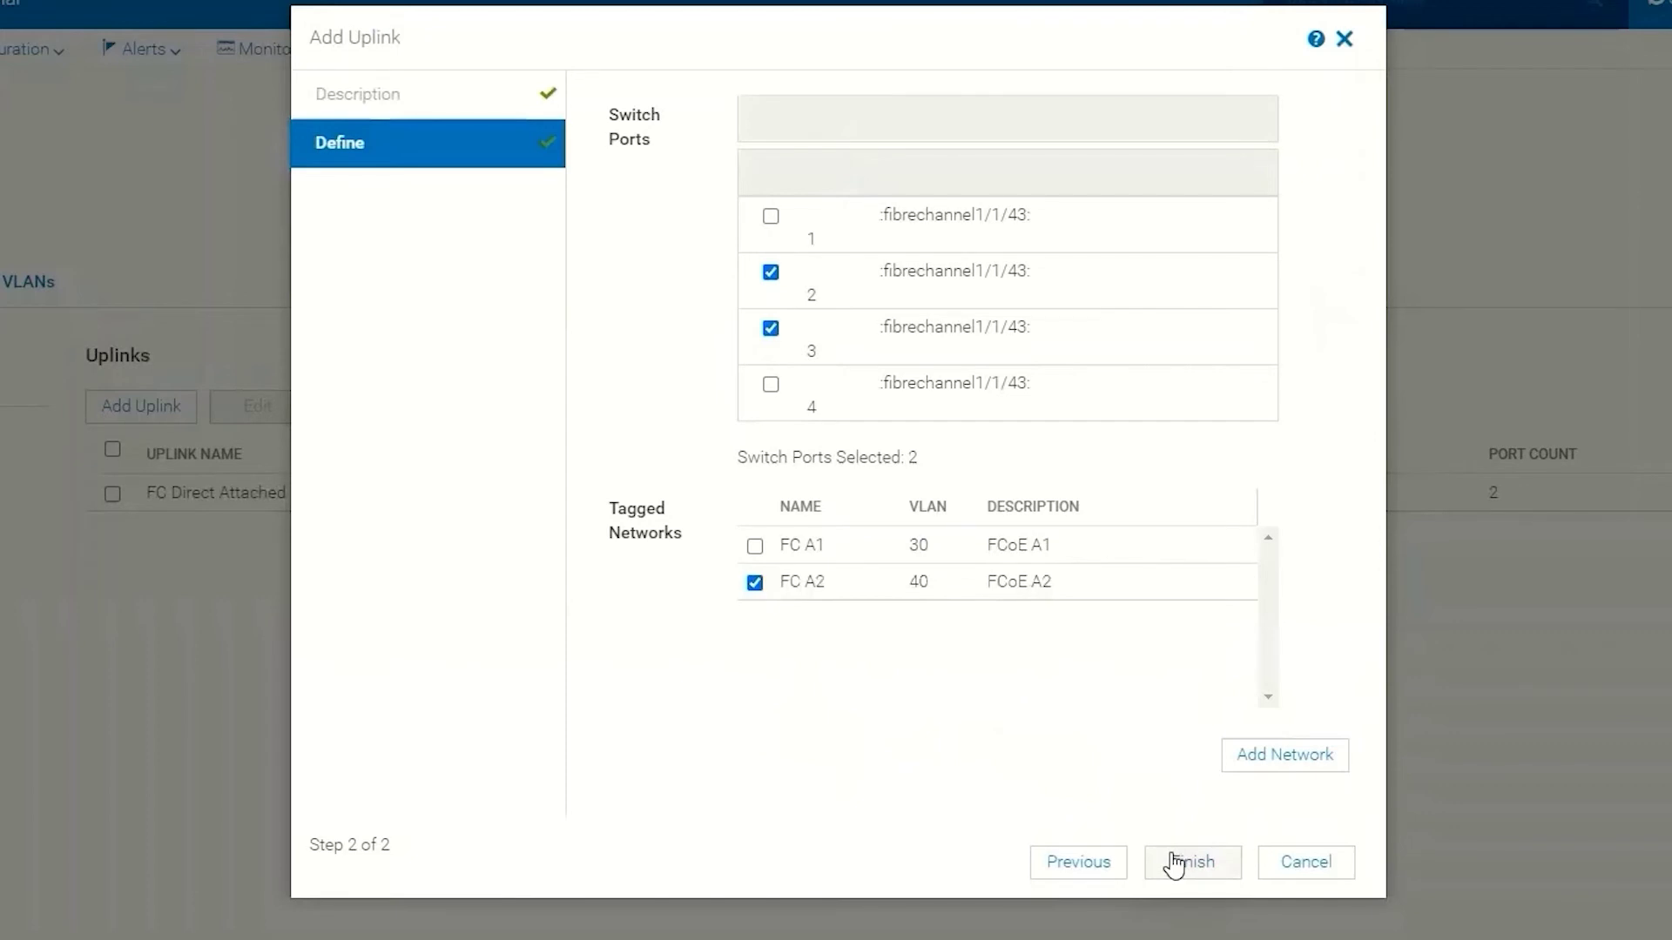
{"action": "left_click", "coordinate": [1174, 863]}
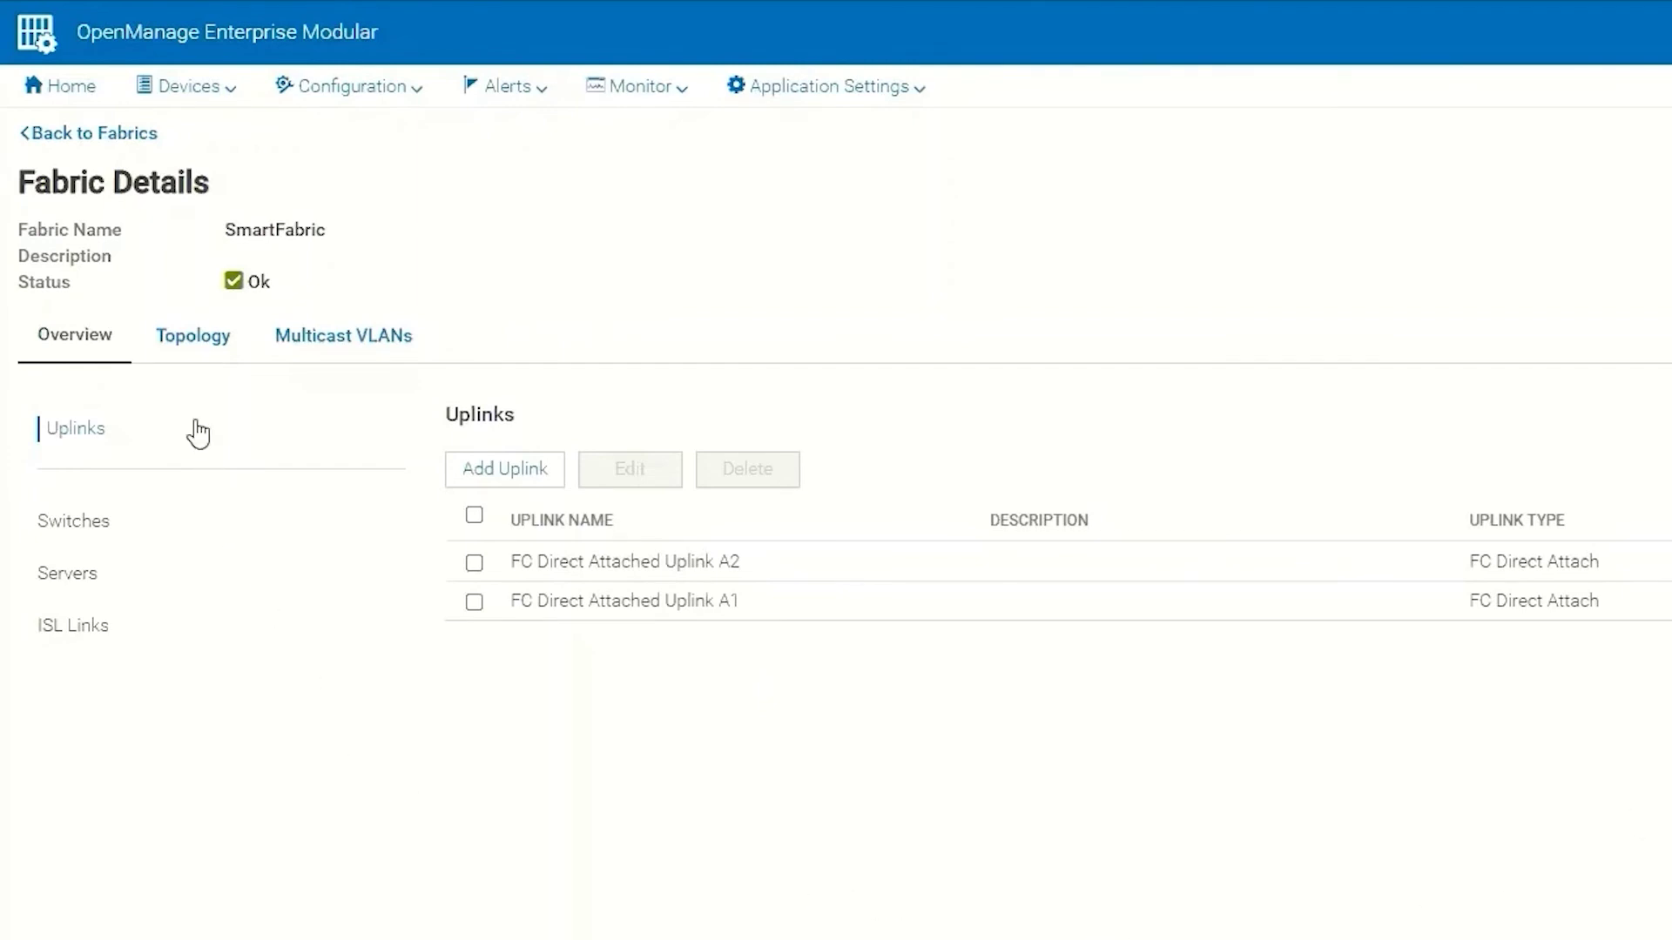
- Show the fabric topology diagram with uplinks A1 and A2 on their fibrechannel ports
{"action": "left_click", "coordinate": [189, 343]}
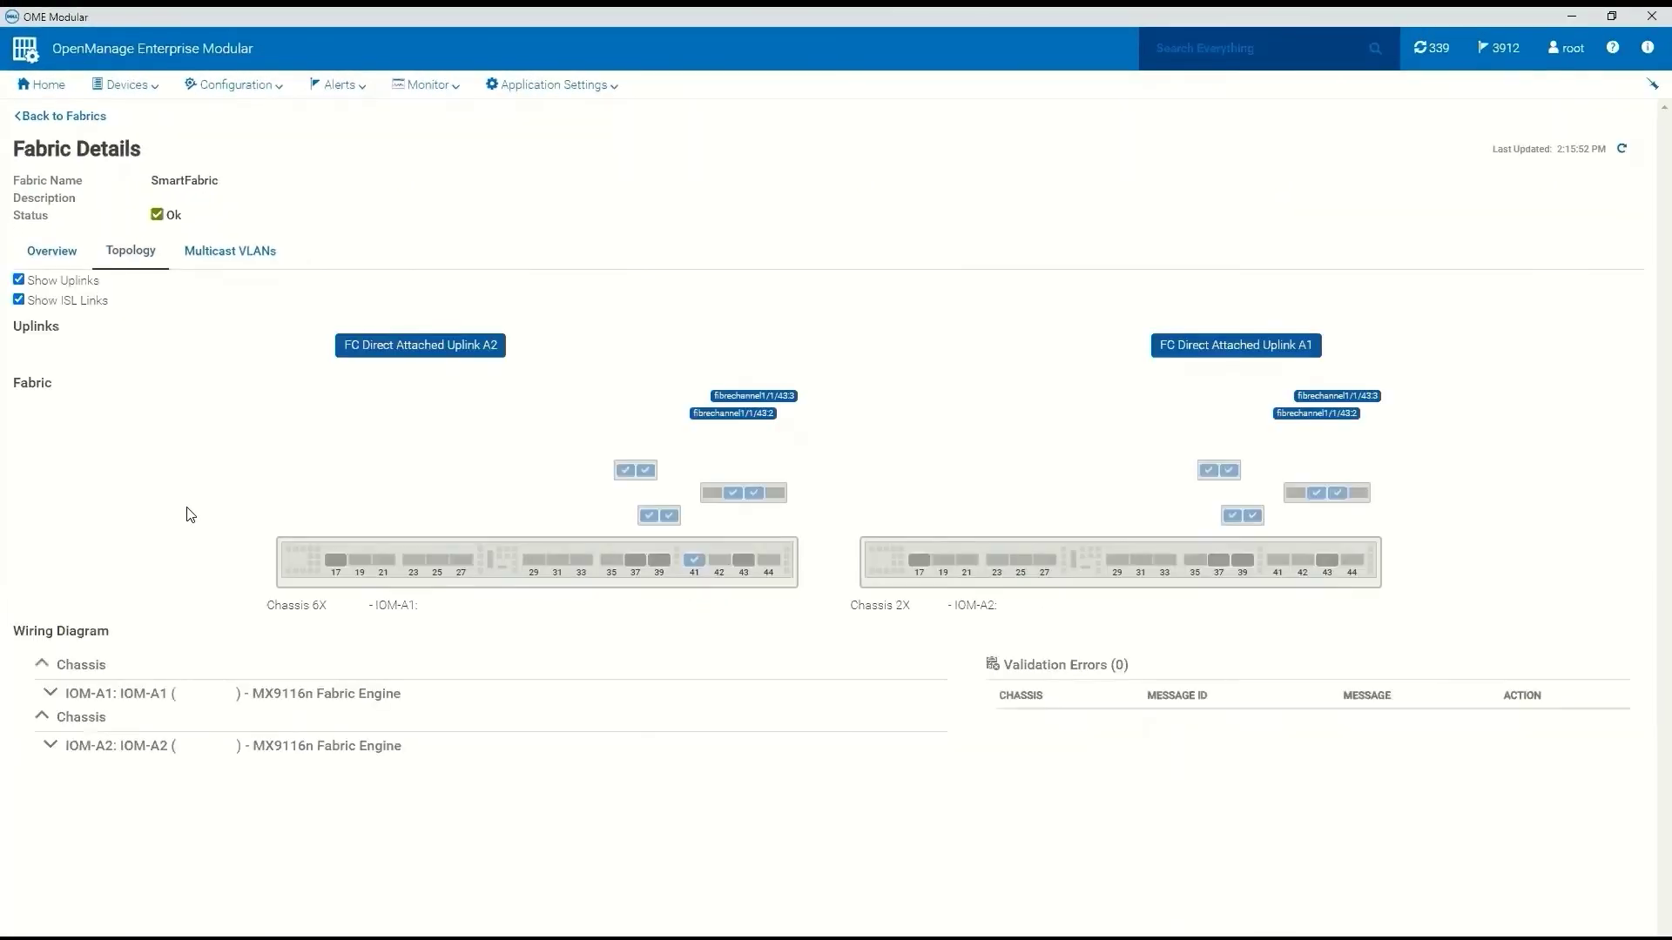